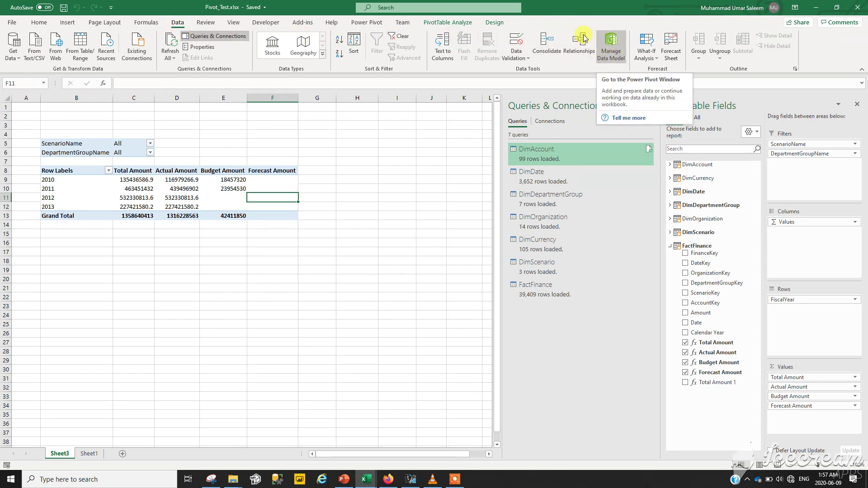
- Open the Power Pivot data model and inspect the Total Amount and Total Amount 1 measure formulas in the FactFinance table
{"action": "left_click", "coordinate": [378, 25]}
{"action": "left_click", "coordinate": [20, 50]}
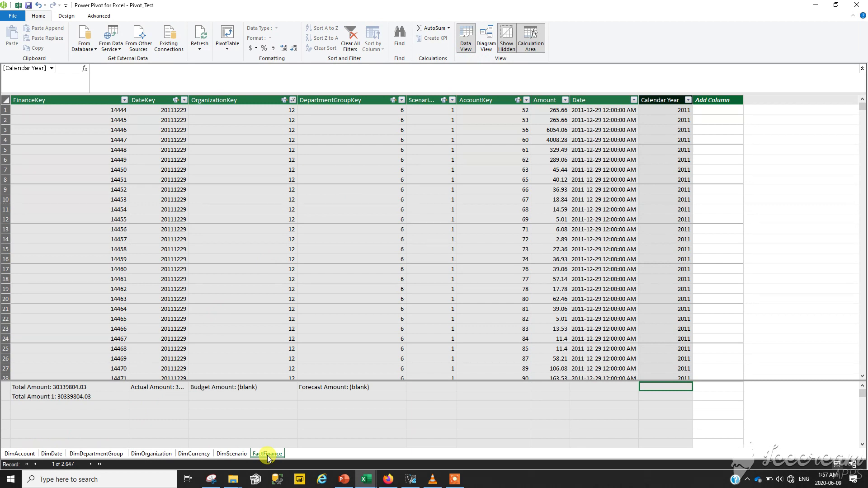
{"action": "left_click", "coordinate": [105, 385]}
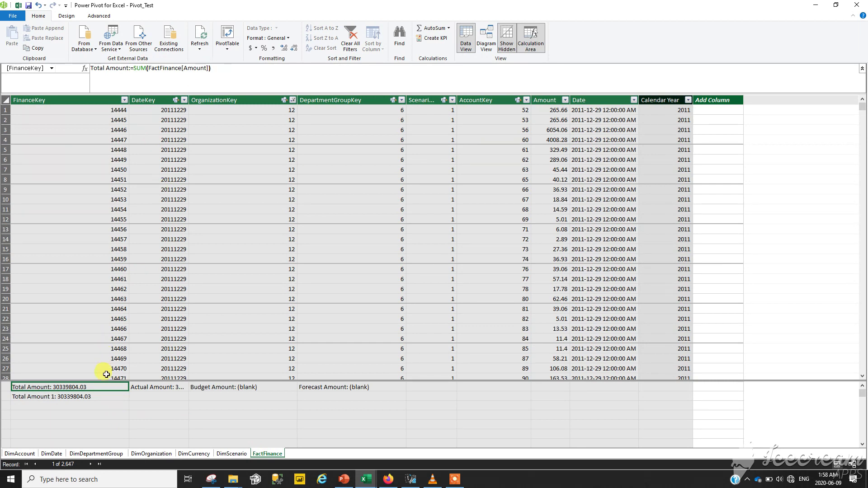
{"action": "left_click", "coordinate": [100, 395]}
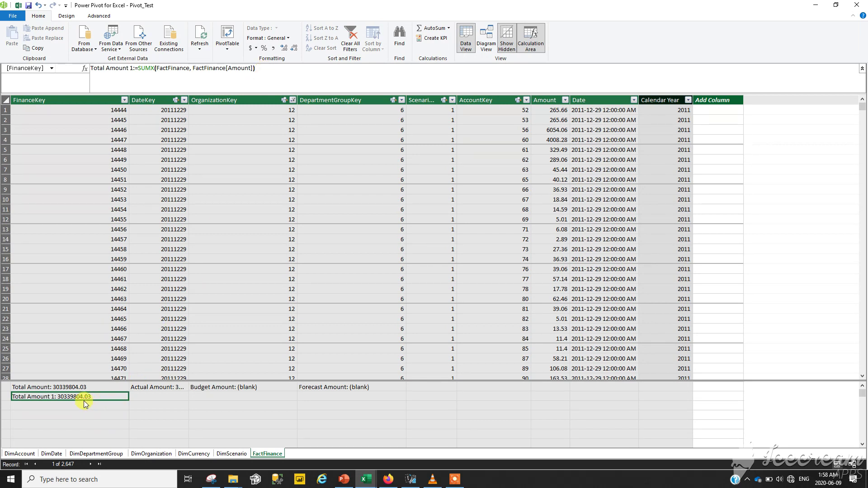
- Start a new measure named "2 perc increased" in an empty calculation cell below Total Amount 1
{"action": "left_click", "coordinate": [62, 416]}
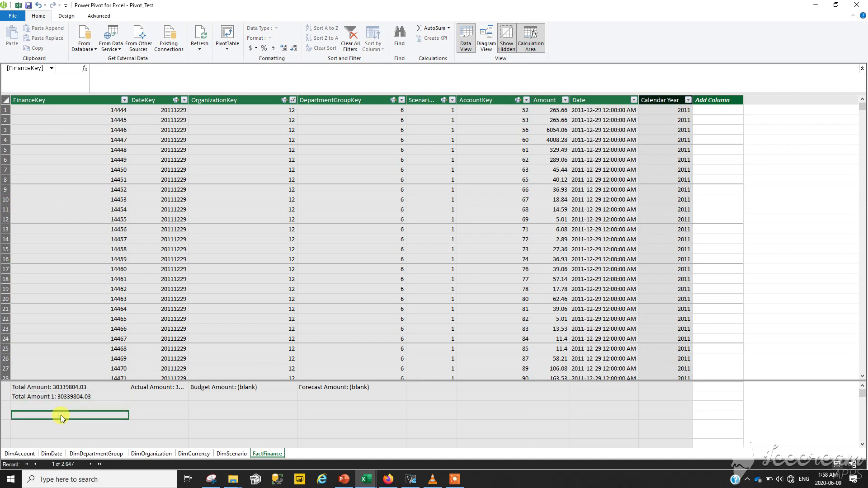
{"action": "type", "text": "2 perc"}
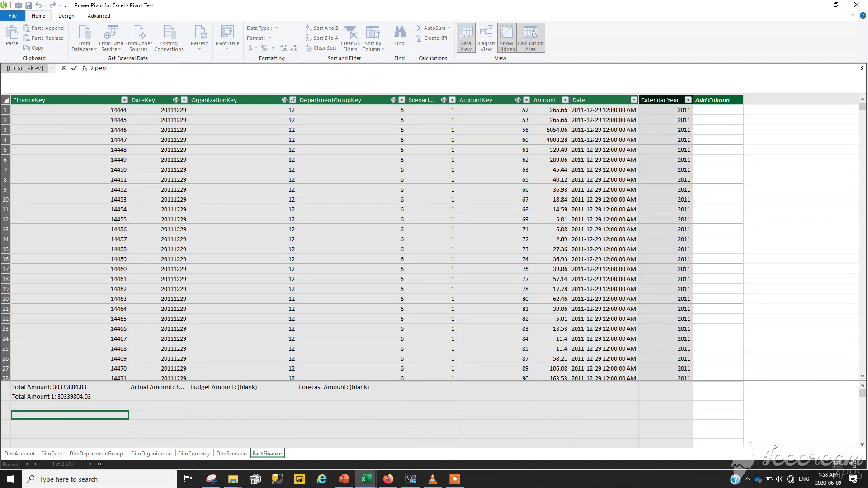
{"action": "type", "text": " increa"}
{"action": "key", "text": "BackSpace"}
{"action": "type", "text": "increased :="}
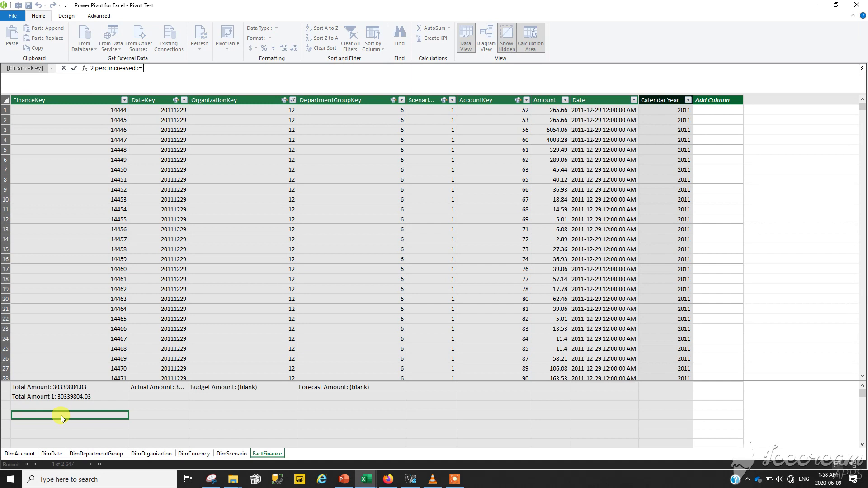
- Begin the measure's formula with the SUMX function, using FactFinance as the table to iterate
{"action": "type", "text": " sum"}
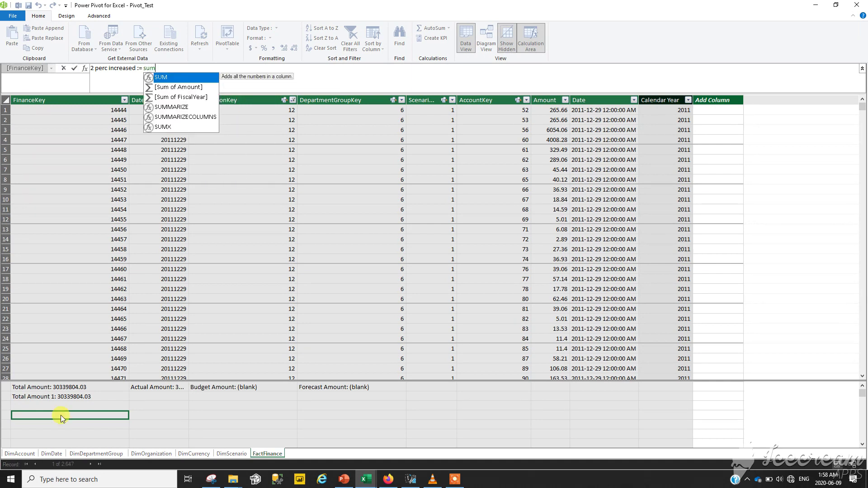
{"action": "type", "text": "x("}
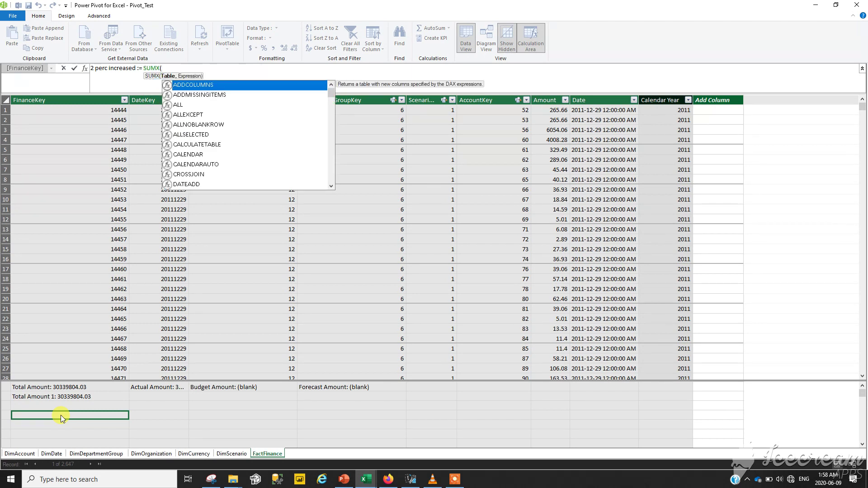
{"action": "type", "text": "fac"}
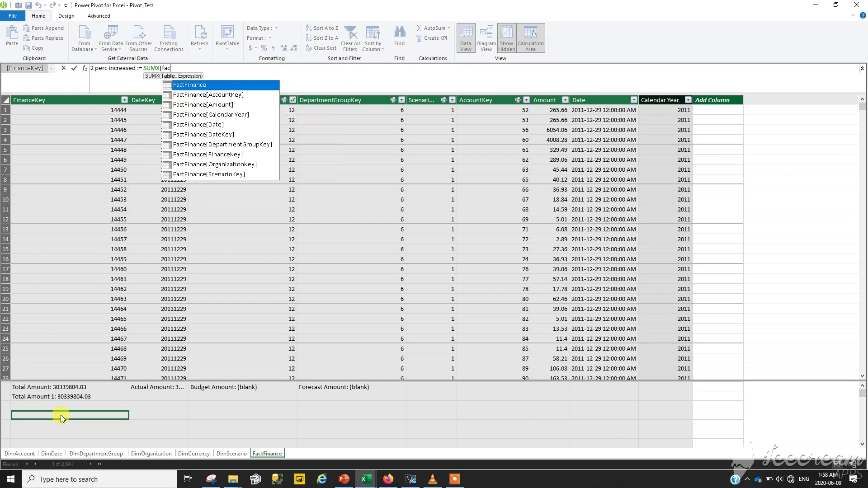
{"action": "key", "text": "Tab"}
- Complete the SUMX expression with FactFinance[Amount] * 1.02, commit the measure and compare it with Total Amount
{"action": "type", "text": ", fa"}
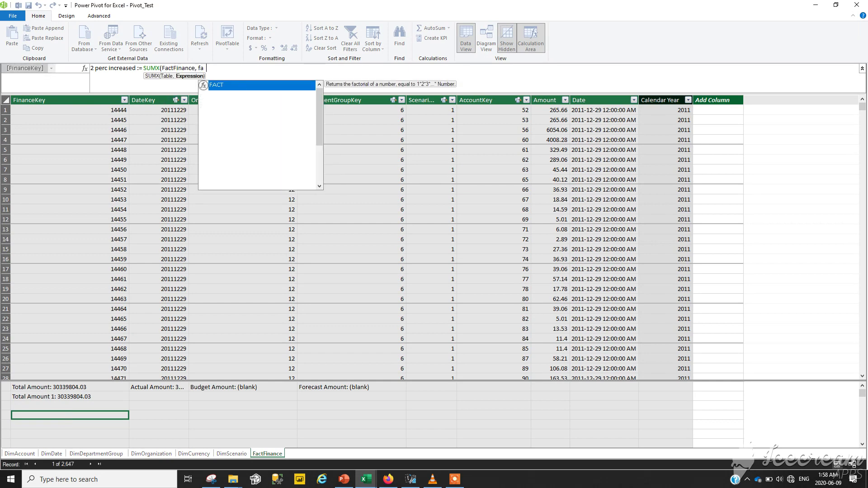
{"action": "type", "text": "ctf"}
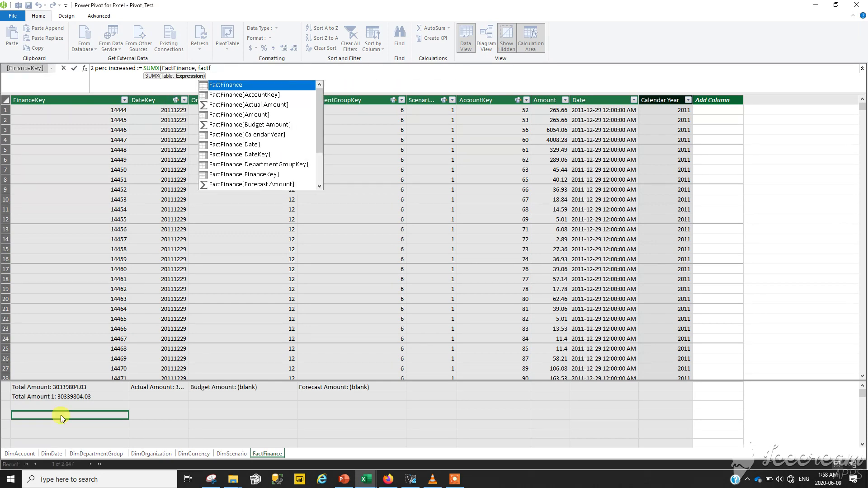
{"action": "key", "text": "Tab"}
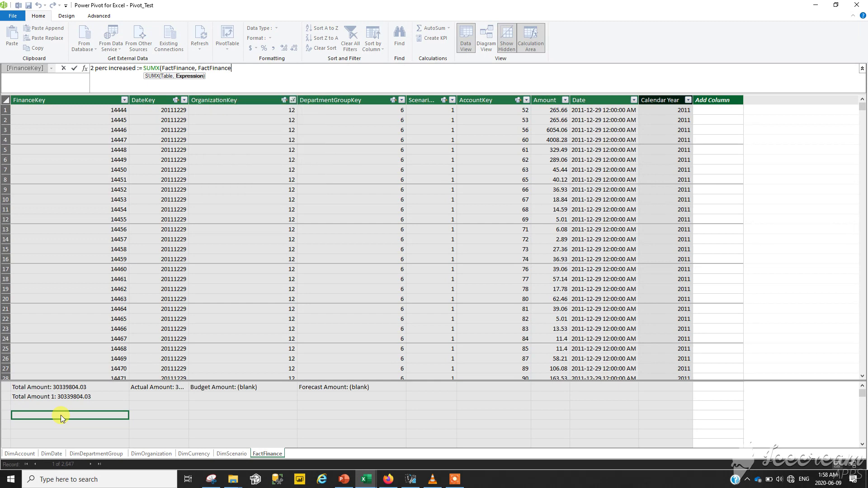
{"action": "type", "text": "["}
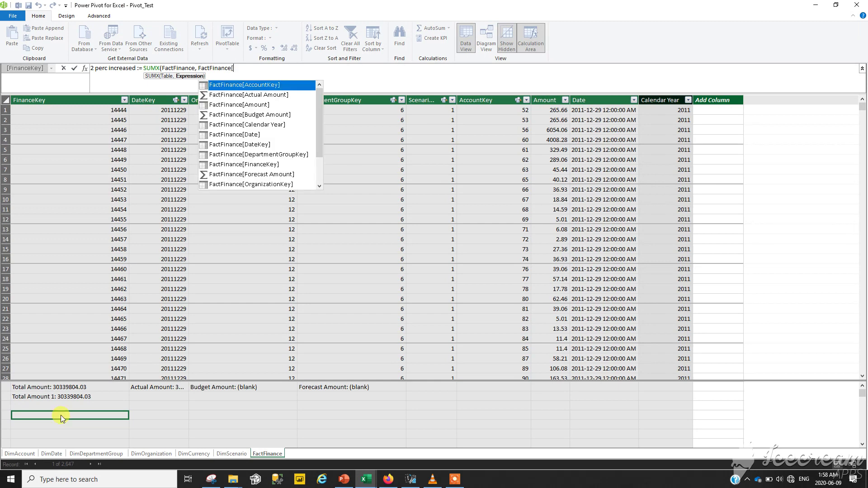
{"action": "key", "text": "Down"}
{"action": "key", "text": "Down"}
{"action": "key", "text": "Tab"}
{"action": "type", "text": "* 1"}
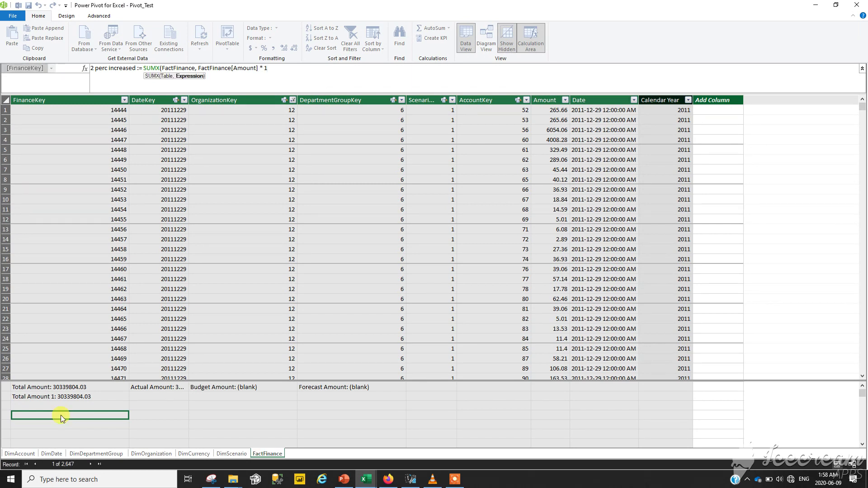
{"action": "type", "text": ".02)"}
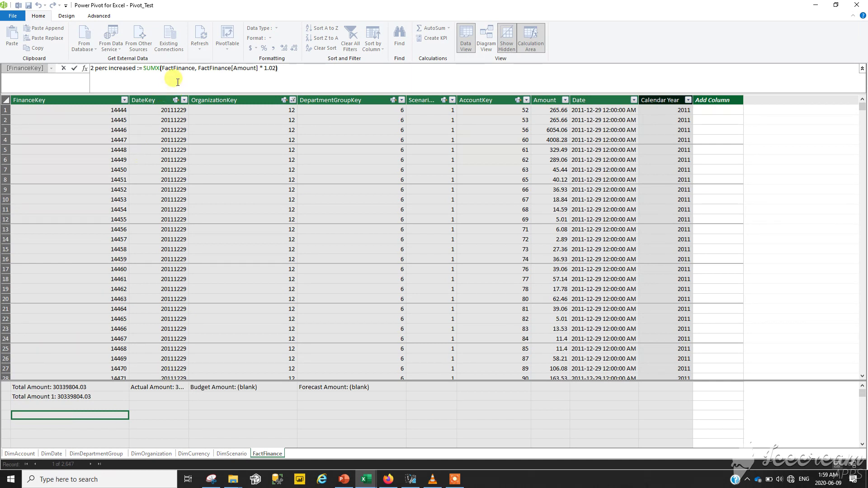
{"action": "double_click", "coordinate": [167, 69]}
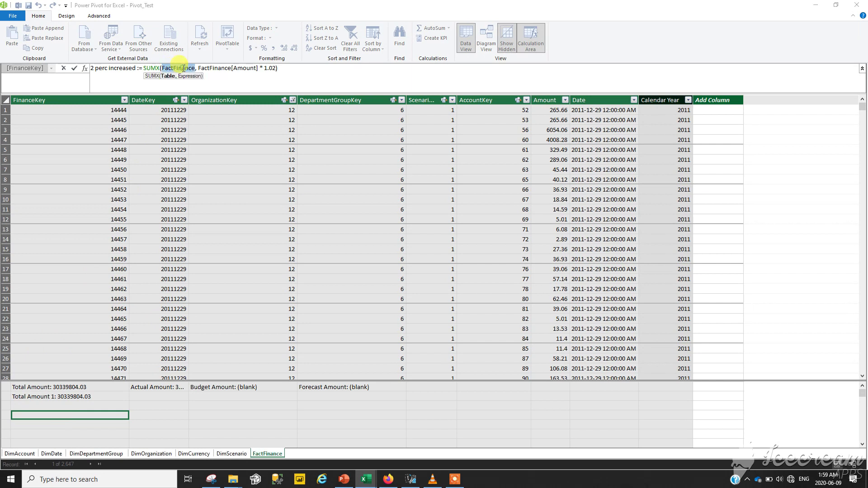
{"action": "left_click", "coordinate": [287, 69]}
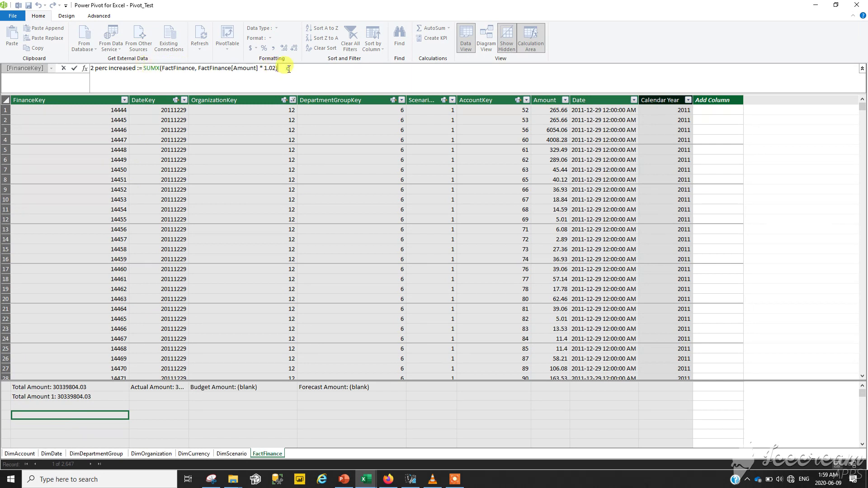
{"action": "key", "text": "Return"}
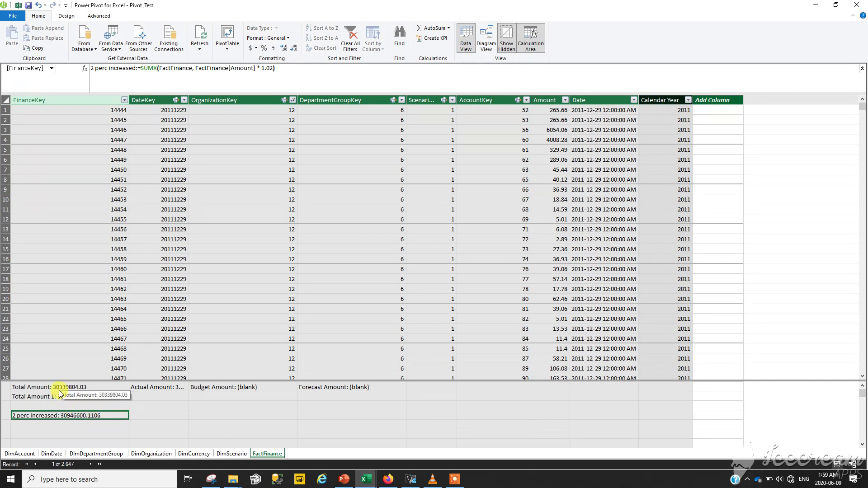
{"action": "left_click", "coordinate": [76, 389]}
{"action": "left_click", "coordinate": [107, 416]}
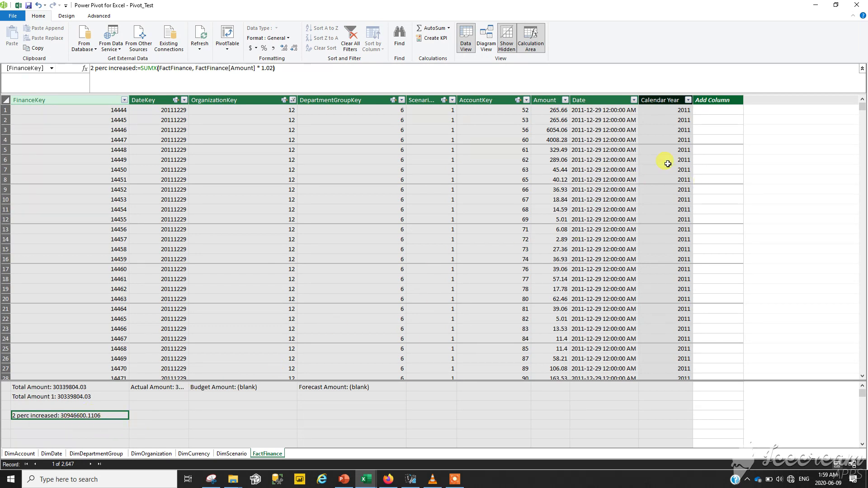
- Add a calculated column named "amount 2 perc inc" after Calendar Year in FactFinance
{"action": "left_click", "coordinate": [713, 100]}
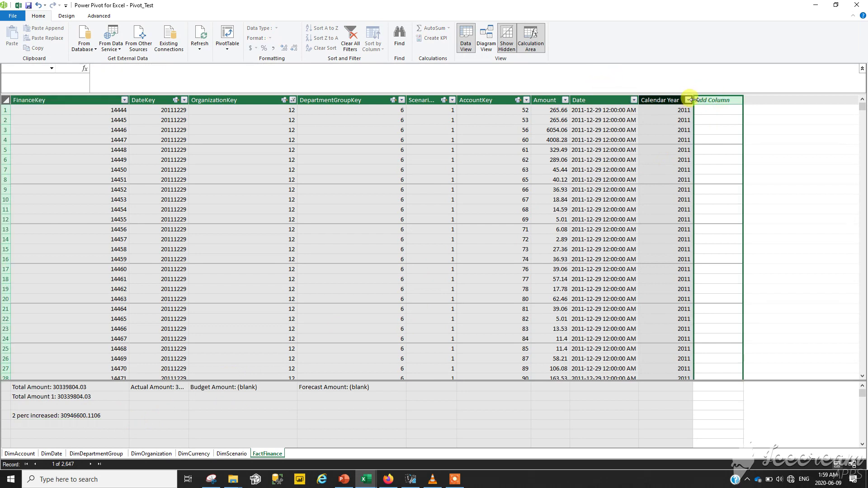
{"action": "double_click", "coordinate": [710, 99]}
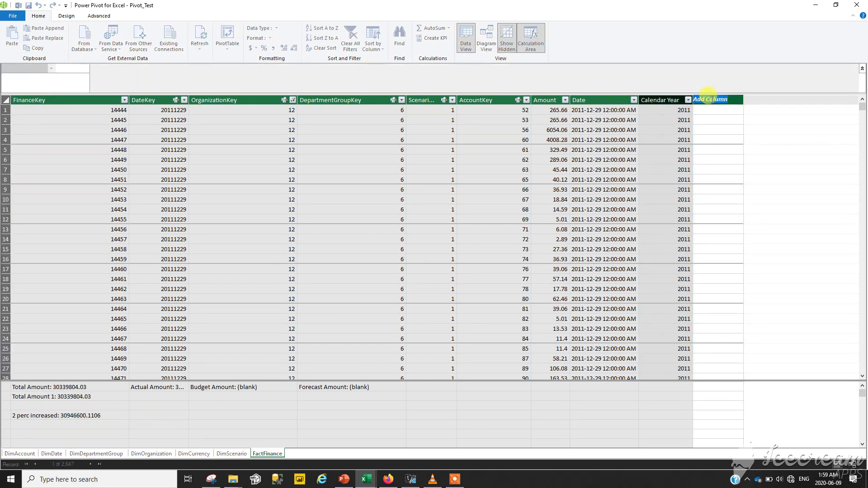
{"action": "type", "text": "amoutn"}
{"action": "key", "text": "BackSpace"}
{"action": "key", "text": "BackSpace"}
{"action": "type", "text": "nt 2 perc inc"}
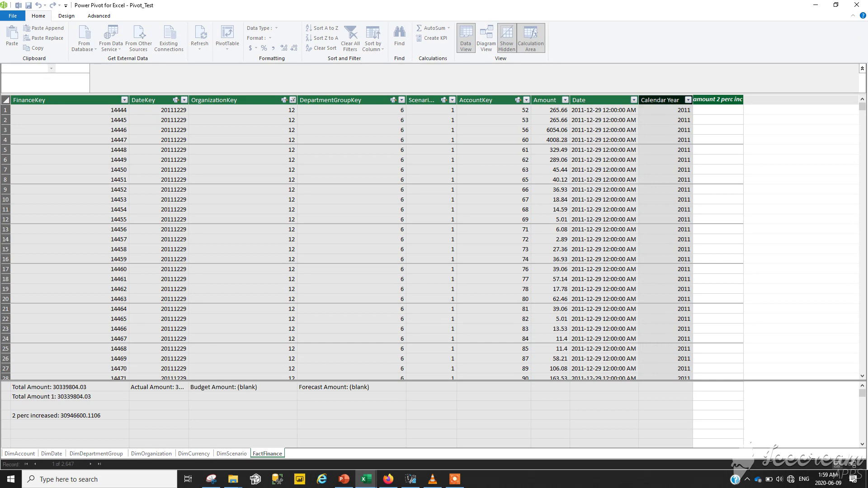
{"action": "key", "text": "Return"}
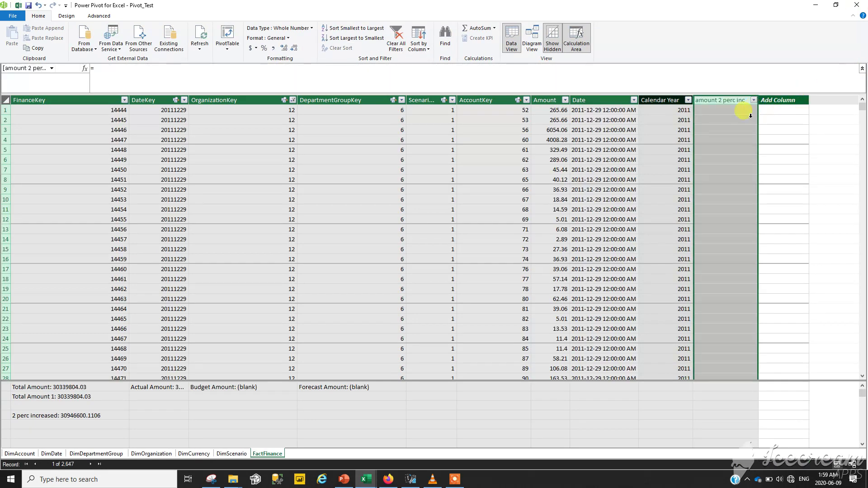
- Set the "amount 2 perc inc" column's formula to = FactFinance[Amount] * 1.02 and check it against the Amount column
{"action": "left_click", "coordinate": [748, 108]}
{"action": "left_click", "coordinate": [180, 75]}
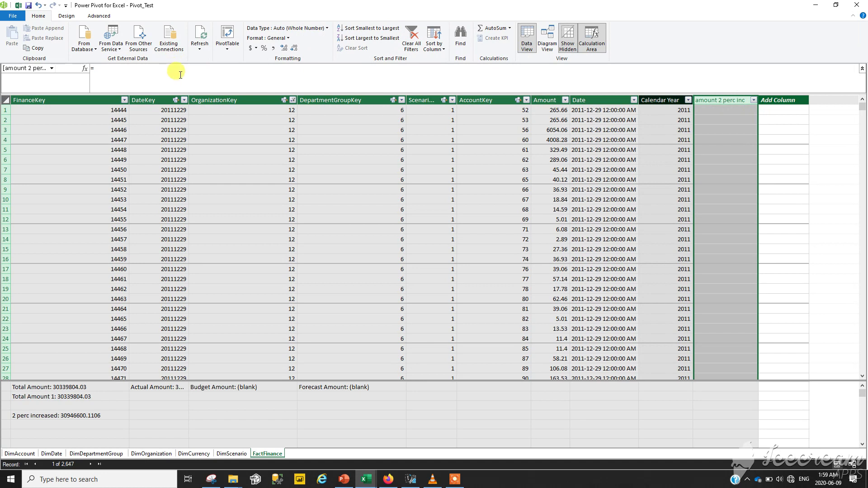
{"action": "left_click", "coordinate": [153, 68]}
{"action": "type", "text": "amoun"}
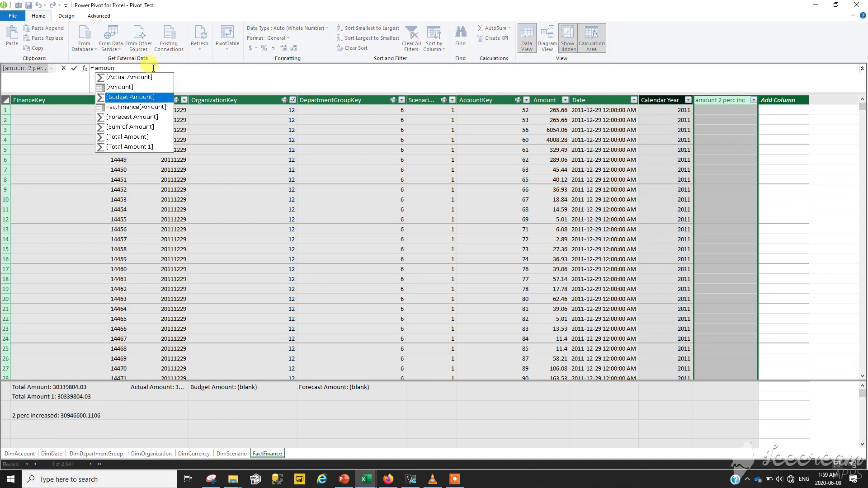
{"action": "key", "text": "Down"}
{"action": "key", "text": "Tab"}
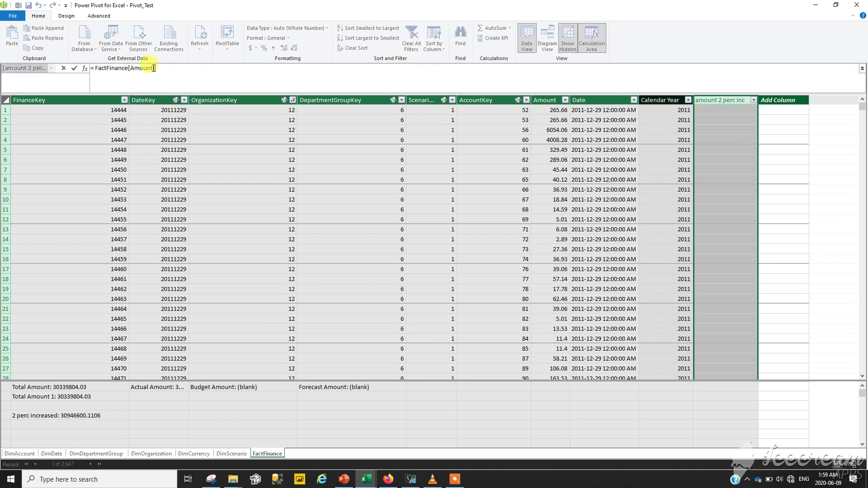
{"action": "type", "text": "* 1.02"}
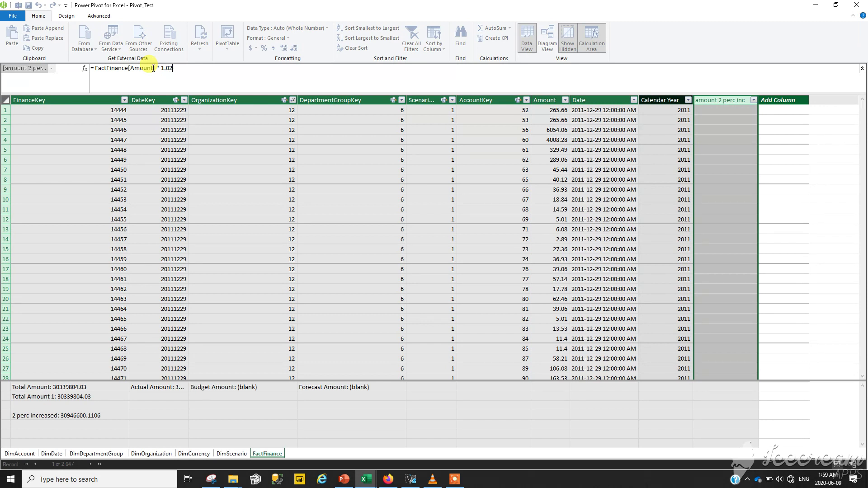
{"action": "key", "text": "Return"}
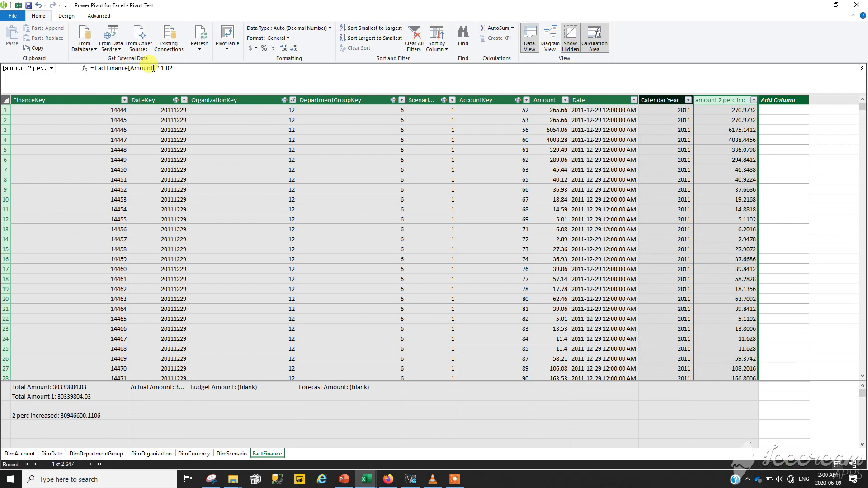
{"action": "left_click", "coordinate": [561, 110]}
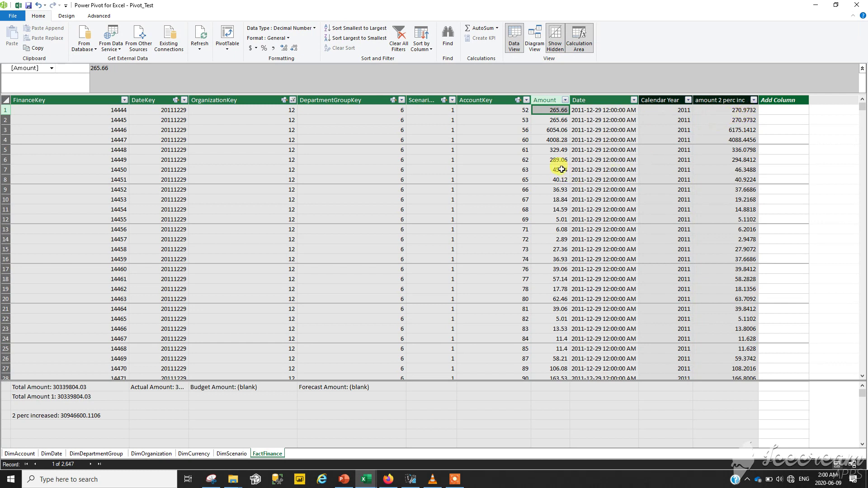
- Create a measure under the new column as measure := SUM([amount 2 perc inc]), widen the column and compare it with "2 perc increased"
{"action": "left_click", "coordinate": [734, 388]}
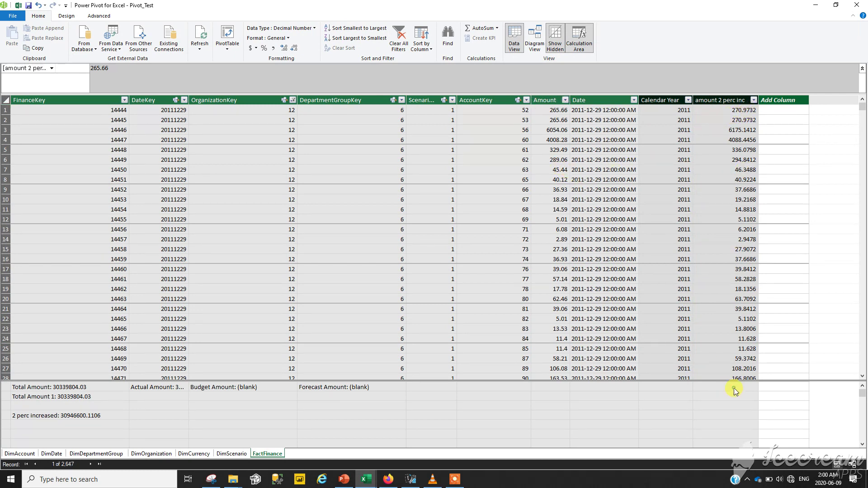
{"action": "left_click", "coordinate": [206, 72]}
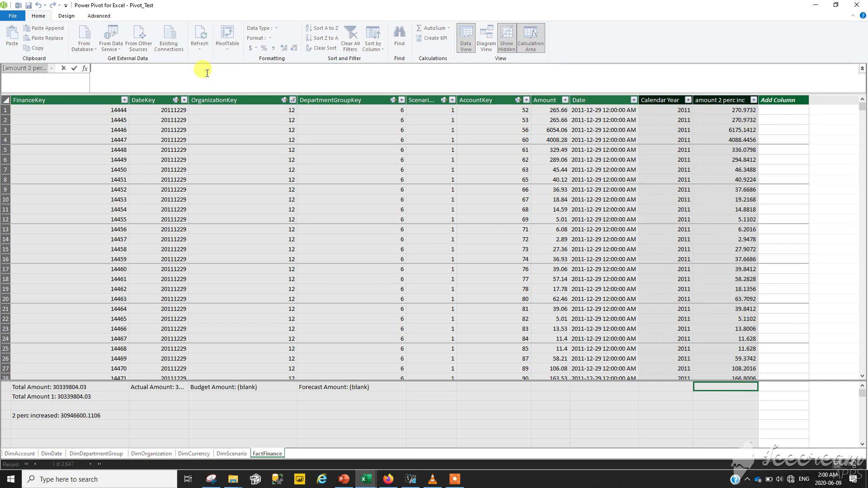
{"action": "type", "text": "measure := sum"}
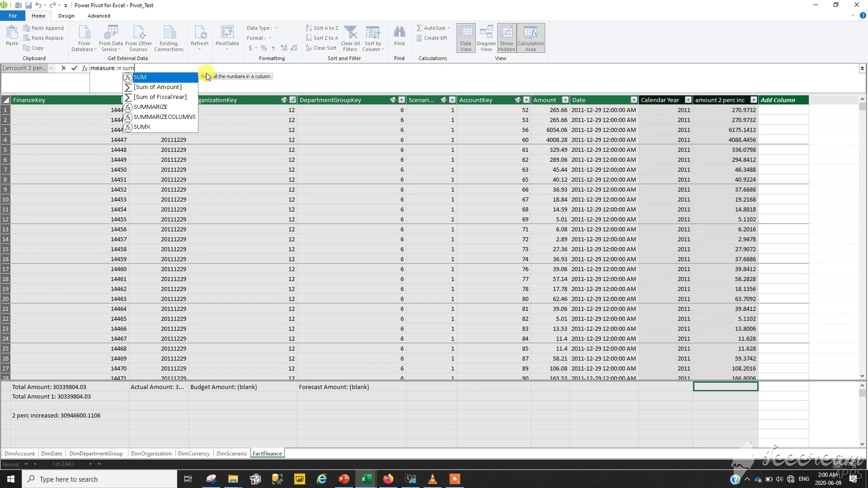
{"action": "type", "text": "("}
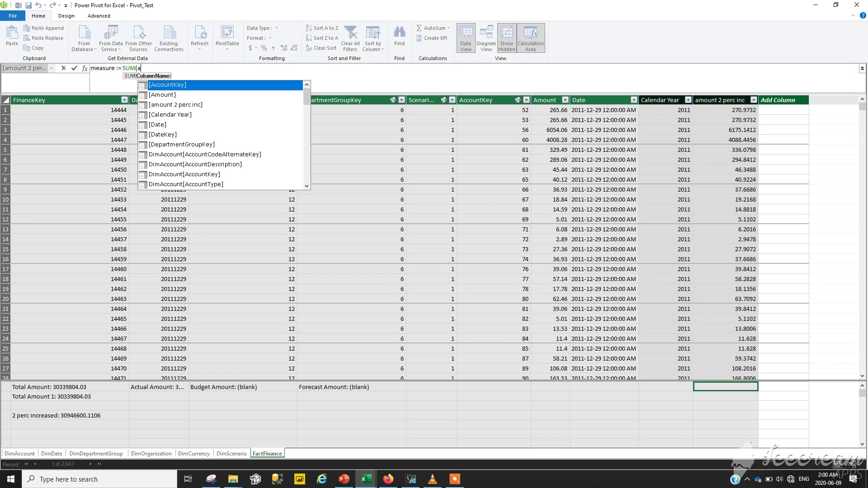
{"action": "type", "text": "amou"}
{"action": "key", "text": "Down"}
{"action": "key", "text": "Tab"}
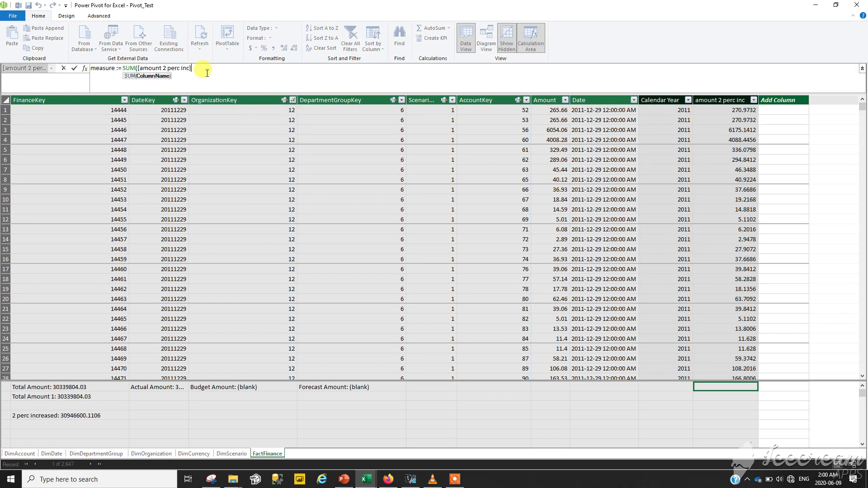
{"action": "type", "text": ")"}
{"action": "key", "text": "Return"}
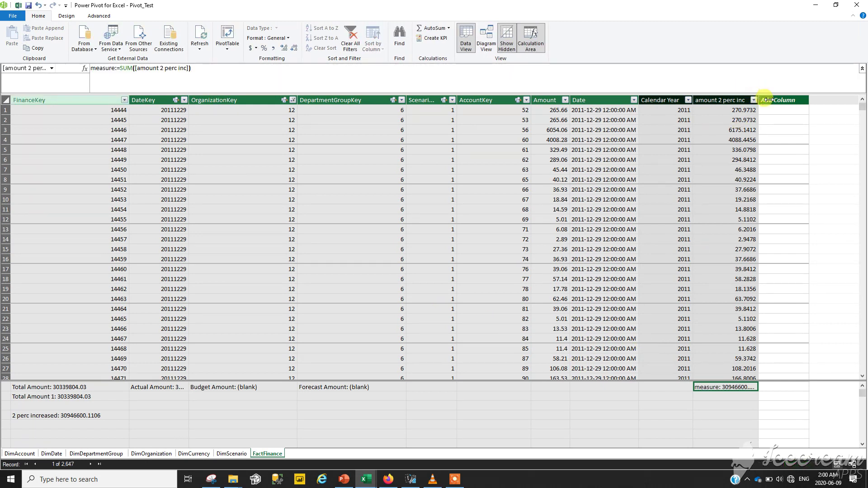
{"action": "left_click_drag", "start_coordinate": [759, 96], "coordinate": [784, 96]}
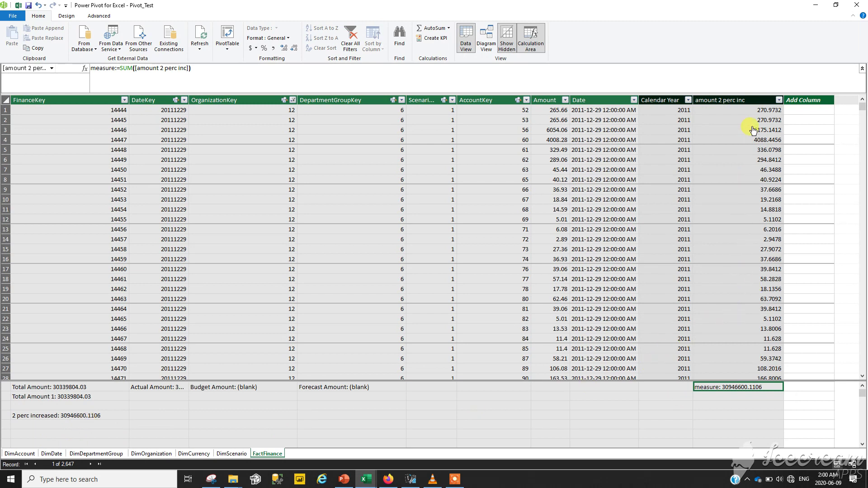
{"action": "left_click", "coordinate": [63, 417]}
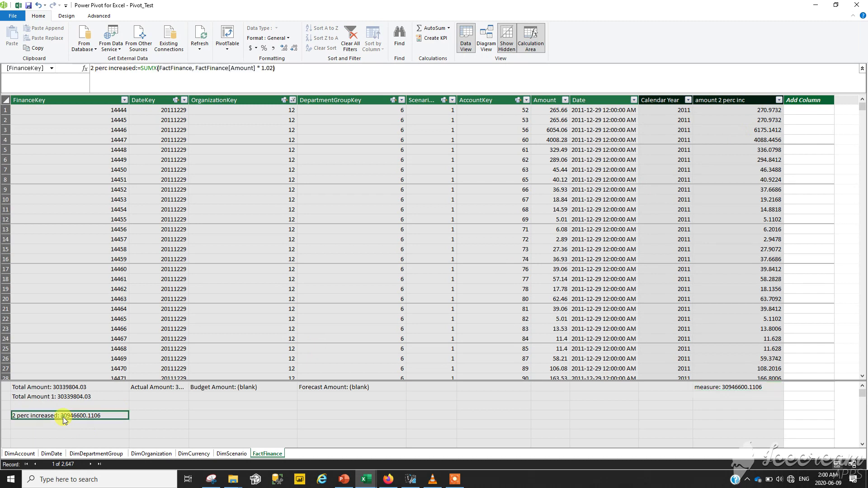